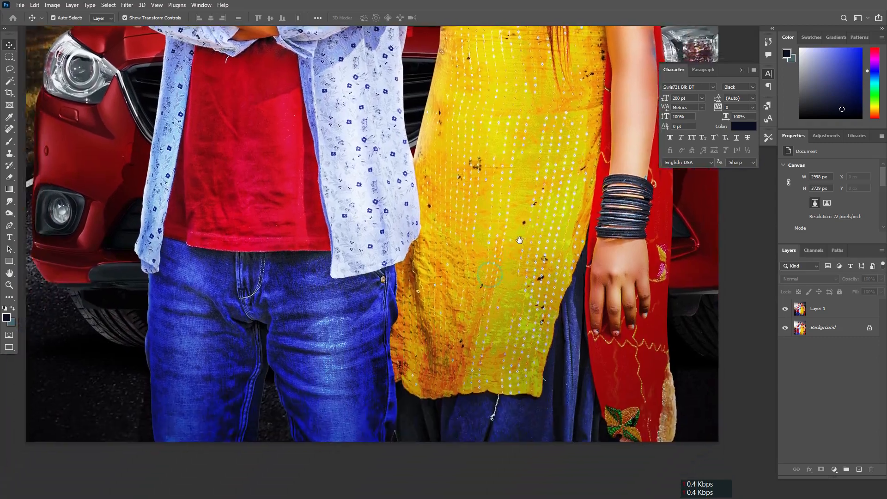
Step: Examine the finished composite's clothing and faces up close, and compare it side by side with the original photo
{"action": "left_click", "coordinate": [481, 186], "text": "ctrl"}
{"action": "left_click", "coordinate": [481, 186], "text": "ctrl"}
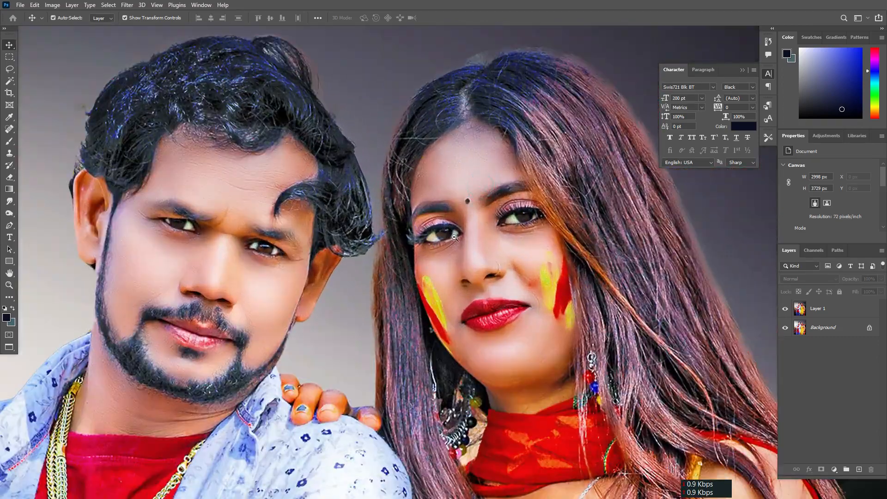
{"action": "left_click", "coordinate": [481, 186], "text": "alt"}
{"action": "left_click_drag", "start_coordinate": [527, 291], "coordinate": [486, 225]}
{"action": "key", "text": "ctrl+0"}
{"action": "key", "text": "f"}
{"action": "key", "text": "f"}
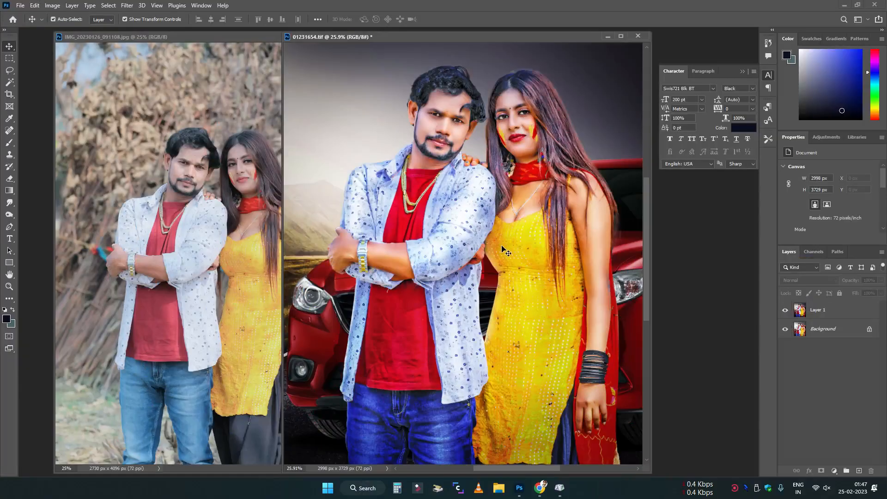
{"action": "key", "text": "ctrl+0"}
{"action": "key", "text": "ctrl+minus"}
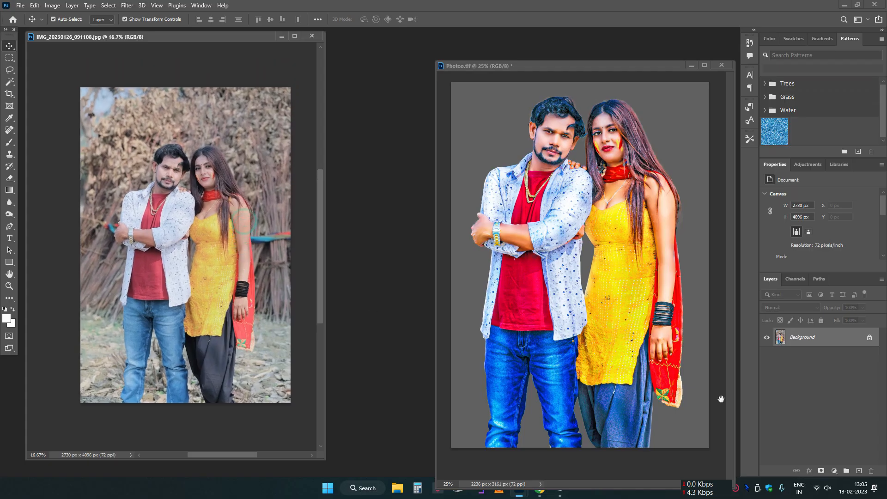
Step: Hide the gray Background layer in Photoo.tif and place its window beside the original photo
{"action": "left_click", "coordinate": [613, 347]}
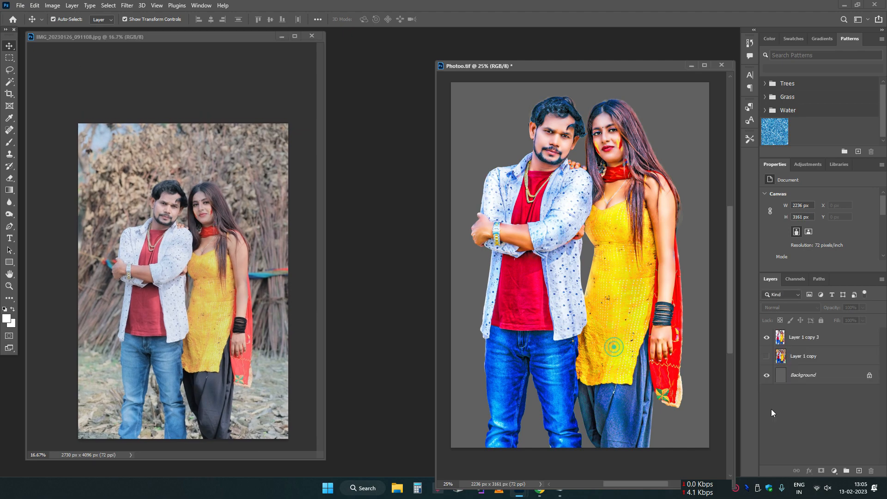
{"action": "left_click", "coordinate": [772, 375]}
{"action": "left_click_drag", "start_coordinate": [513, 66], "coordinate": [438, 52]}
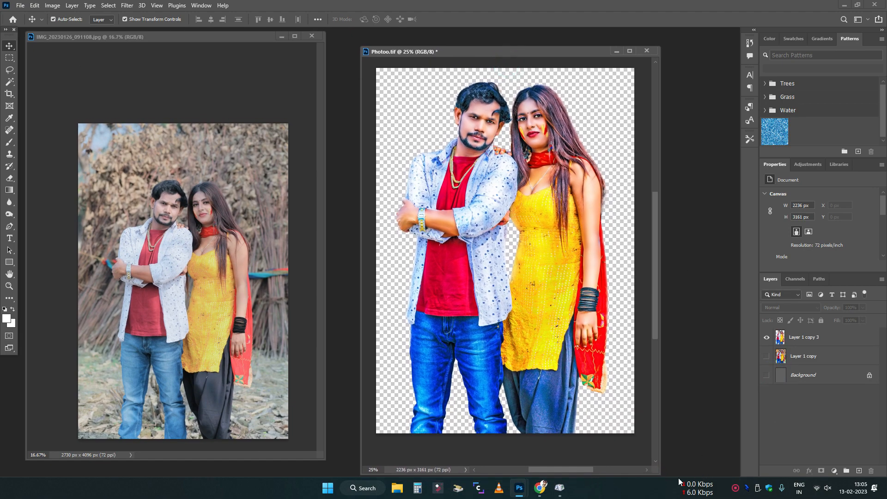
{"action": "left_click_drag", "start_coordinate": [657, 471], "coordinate": [714, 481]}
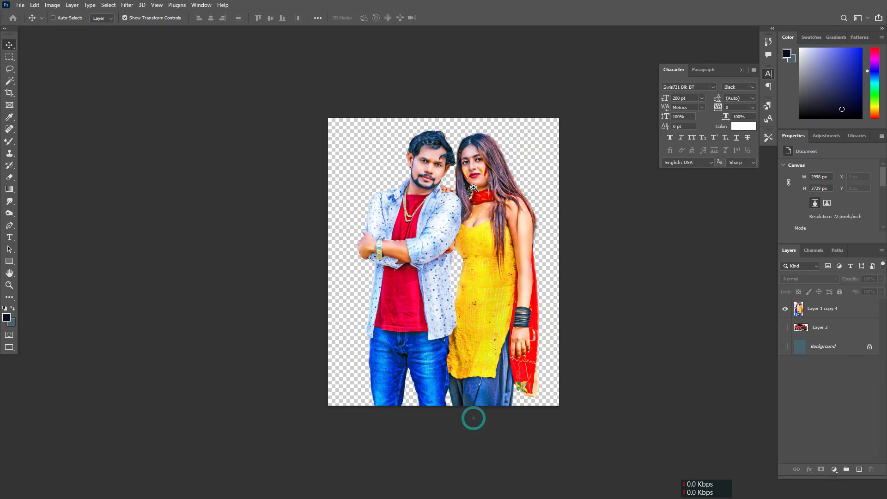
Step: Bring up the road photo and place its window beside the couple cutout document, showing the whole road image
{"action": "left_click", "coordinate": [473, 187]}
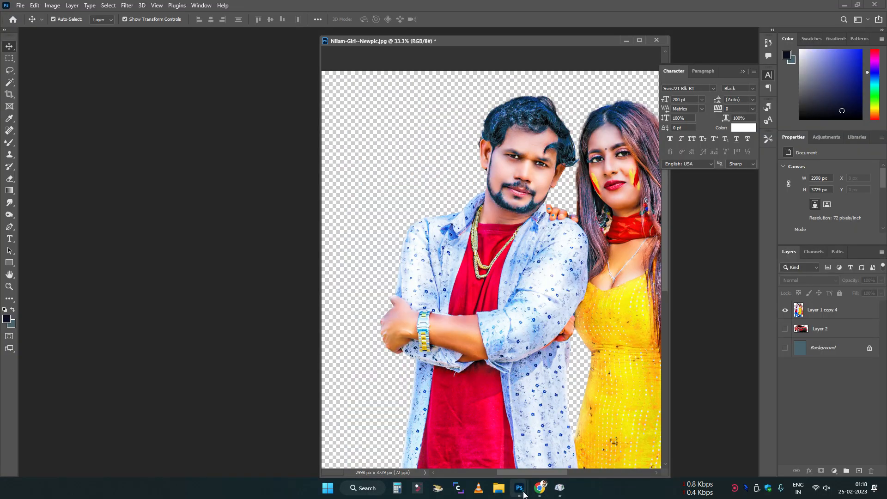
{"action": "mouse_move", "coordinate": [525, 493]}
{"action": "left_click", "coordinate": [594, 434]}
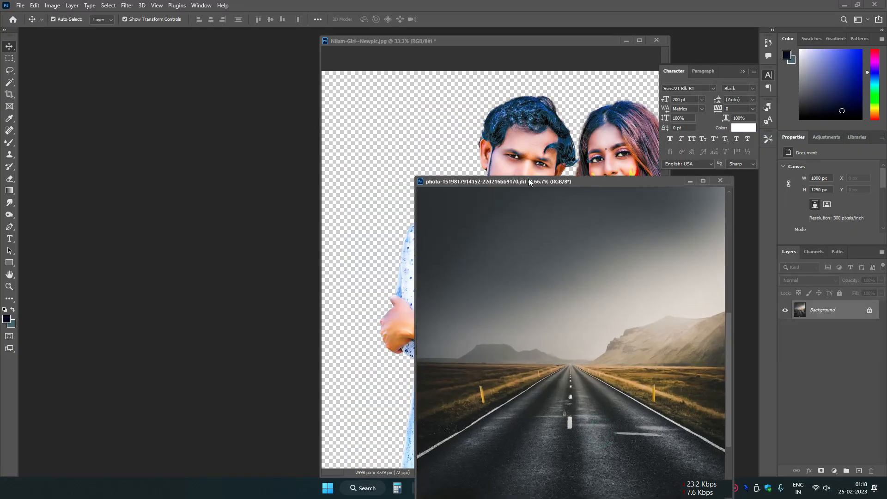
{"action": "left_click_drag", "start_coordinate": [528, 178], "coordinate": [205, 94]}
{"action": "left_click", "coordinate": [247, 163], "text": "alt"}
{"action": "left_click", "coordinate": [434, 121]}
{"action": "left_click", "coordinate": [160, 185]}
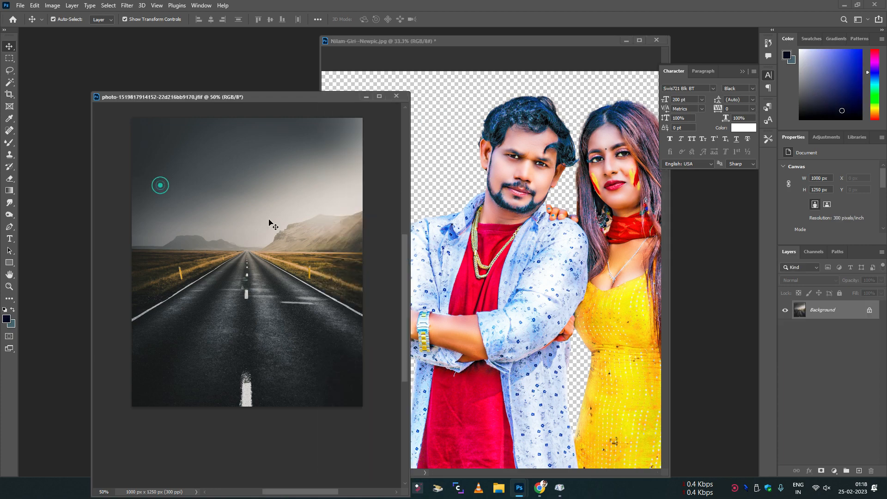
Step: Copy the road photo into the couple document as a new layer and close the road photo's window
{"action": "left_click_drag", "start_coordinate": [279, 198], "coordinate": [522, 196]}
{"action": "left_click", "coordinate": [201, 198]}
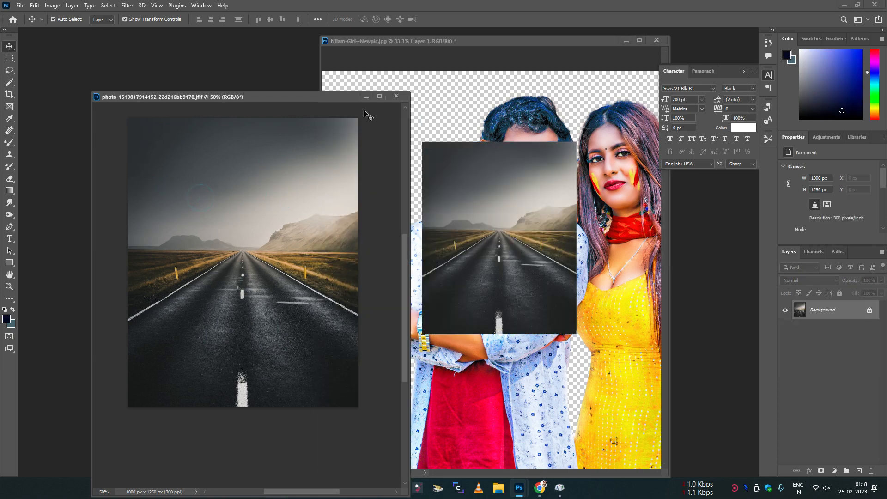
{"action": "left_click", "coordinate": [391, 96]}
{"action": "left_click", "coordinate": [435, 188]}
Step: Enlarge the road layer to about 310% so it covers the canvas, and send it behind the couple and car layers
{"action": "key", "text": "f"}
{"action": "scroll", "coordinate": [369, 226], "scroll_direction": "down", "scroll_amount": 2}
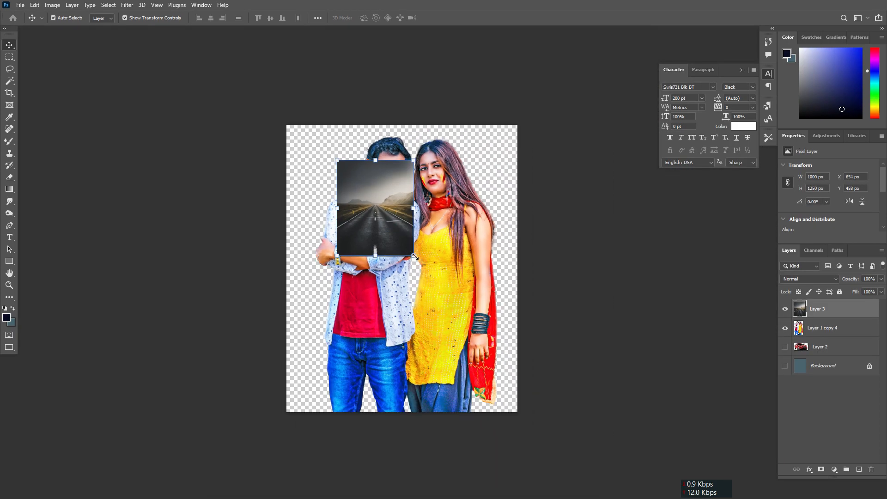
{"action": "left_click_drag", "start_coordinate": [415, 256], "coordinate": [520, 389]}
{"action": "left_click_drag", "start_coordinate": [467, 308], "coordinate": [415, 271]}
{"action": "left_click_drag", "start_coordinate": [469, 350], "coordinate": [525, 420]}
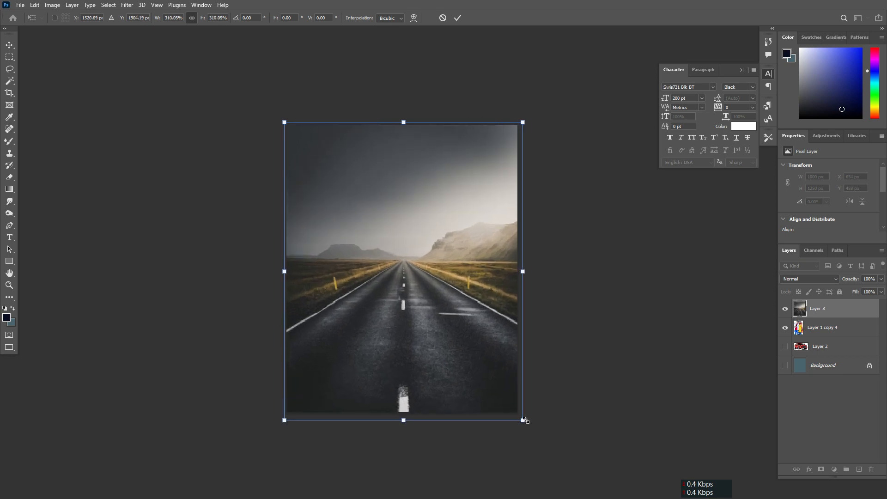
{"action": "key", "text": "Return"}
{"action": "key", "text": "ctrl+["}
{"action": "key", "text": "ctrl+["}
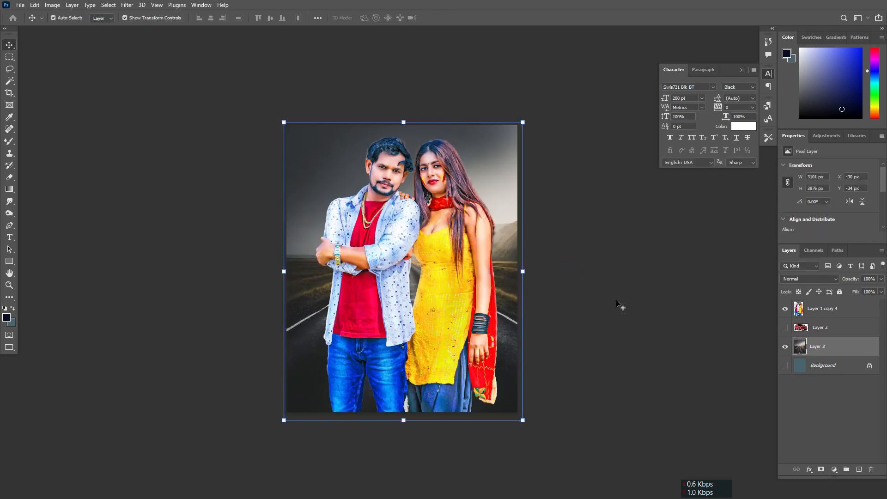
Step: Flip the road layer horizontally, enlarge it beyond the canvas edges and shift it left to centre the road
{"action": "left_click_drag", "start_coordinate": [522, 122], "coordinate": [535, 107]}
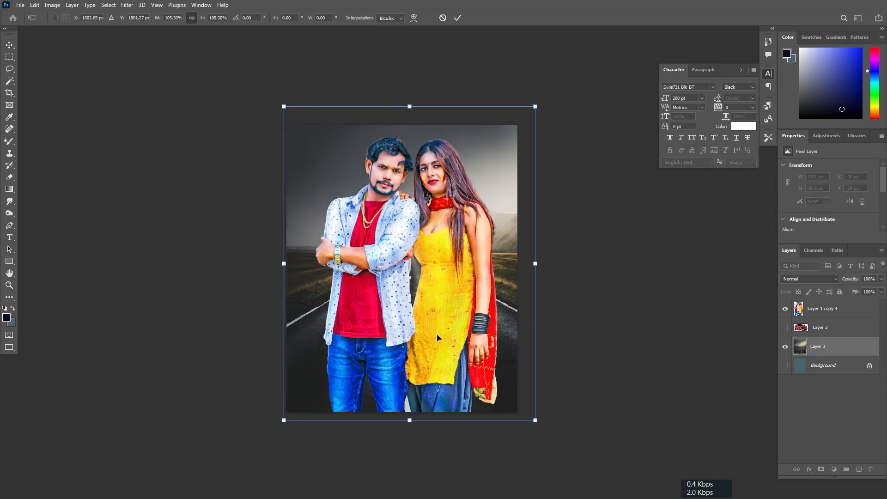
{"action": "right_click", "coordinate": [438, 337]}
{"action": "left_click", "coordinate": [468, 322]}
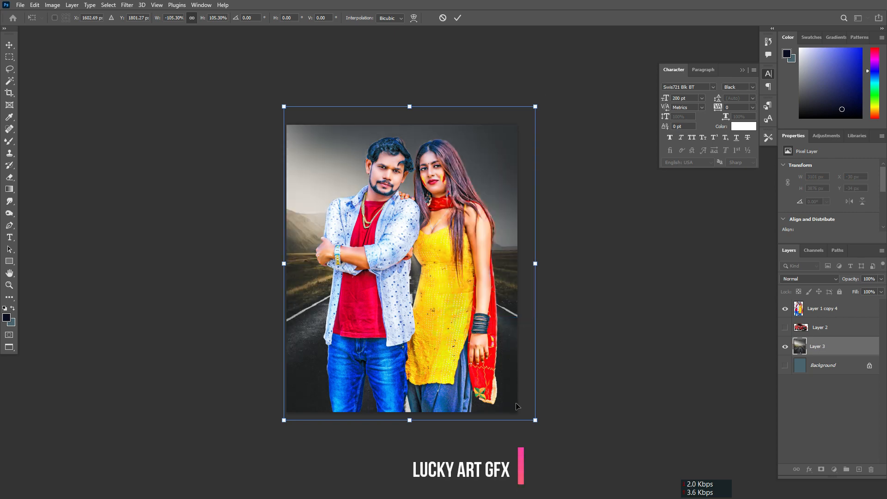
{"action": "left_click_drag", "start_coordinate": [537, 421], "coordinate": [554, 450]}
{"action": "left_click_drag", "start_coordinate": [494, 369], "coordinate": [465, 370]}
{"action": "key", "text": "Return"}
Step: Scale the road layer up by about 107% and lower it slightly behind the couple
{"action": "left_click_drag", "start_coordinate": [531, 109], "coordinate": [550, 84]}
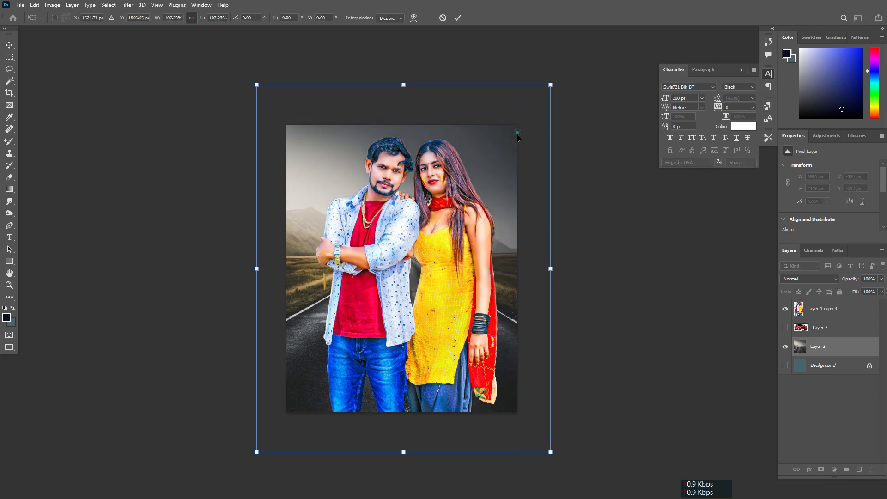
{"action": "left_click_drag", "start_coordinate": [518, 136], "coordinate": [520, 143]}
{"action": "key", "text": "Return"}
Step: Adjust the couple's placement against the road, setting them slightly lower and further right on the canvas
{"action": "left_click", "coordinate": [620, 210]}
{"action": "scroll", "coordinate": [446, 210], "scroll_direction": "up", "scroll_amount": 2}
{"action": "scroll", "coordinate": [443, 240], "scroll_direction": "down", "scroll_amount": 1}
{"action": "mouse_move", "coordinate": [450, 254]}
{"action": "left_mouse_down"}
{"action": "mouse_move", "coordinate": [460, 254]}
{"action": "mouse_move", "coordinate": [453, 264]}
{"action": "left_mouse_up"}
{"action": "left_click", "coordinate": [581, 273]}
{"action": "left_click", "coordinate": [622, 238]}
{"action": "left_click", "coordinate": [560, 241]}
{"action": "key", "text": "shift+Left"}
{"action": "key", "text": "shift+Left"}
{"action": "left_click", "coordinate": [717, 277]}
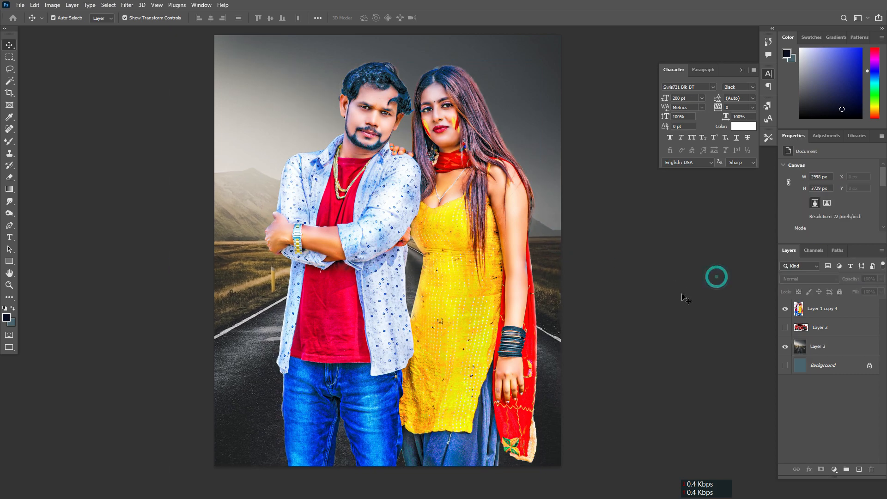
Step: Merge the road layer with the Background layer
{"action": "scroll", "coordinate": [665, 285], "scroll_direction": "up", "scroll_amount": 1}
{"action": "left_click_drag", "start_coordinate": [563, 214], "coordinate": [559, 272]}
{"action": "scroll", "coordinate": [557, 234], "scroll_direction": "down", "scroll_amount": 1}
{"action": "left_click", "coordinate": [501, 220]}
{"action": "left_click", "coordinate": [818, 363], "text": "ctrl"}
{"action": "key", "text": "ctrl+e"}
{"action": "scroll", "coordinate": [538, 296], "scroll_direction": "up", "scroll_amount": 1}
{"action": "left_click_drag", "start_coordinate": [469, 244], "coordinate": [458, 245]}
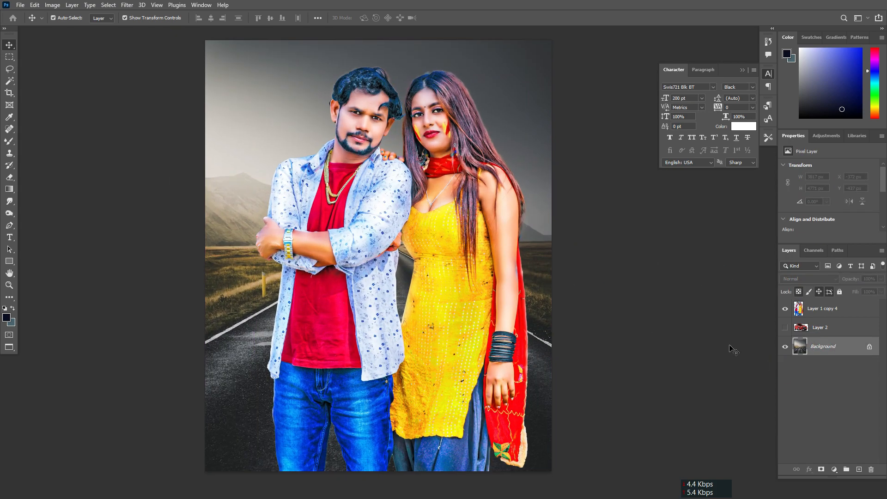
Step: Show the red car layer and move it left behind the couple
{"action": "left_click", "coordinate": [786, 328]}
{"action": "left_click", "coordinate": [820, 327]}
{"action": "left_click_drag", "start_coordinate": [545, 300], "coordinate": [450, 295]}
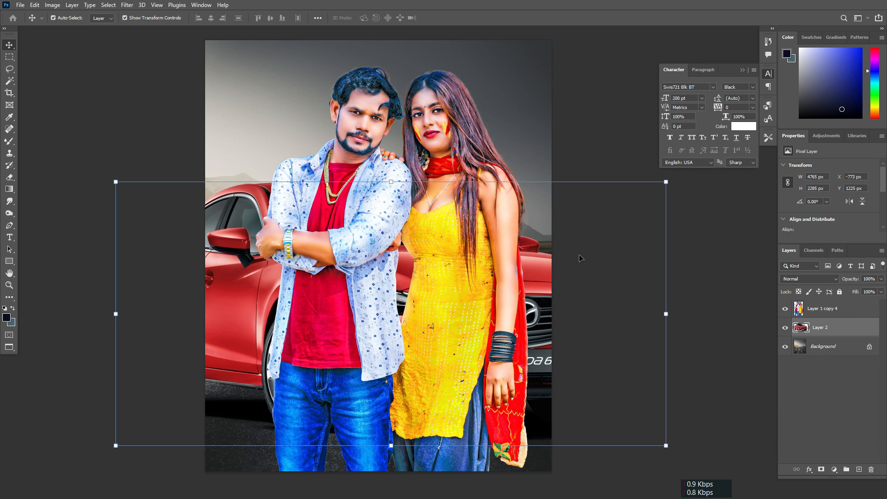
Step: Flip the red car horizontally and shift it slightly right behind the couple
{"action": "key", "text": "ctrl+t"}
{"action": "right_click", "coordinate": [506, 253]}
{"action": "left_click", "coordinate": [543, 435]}
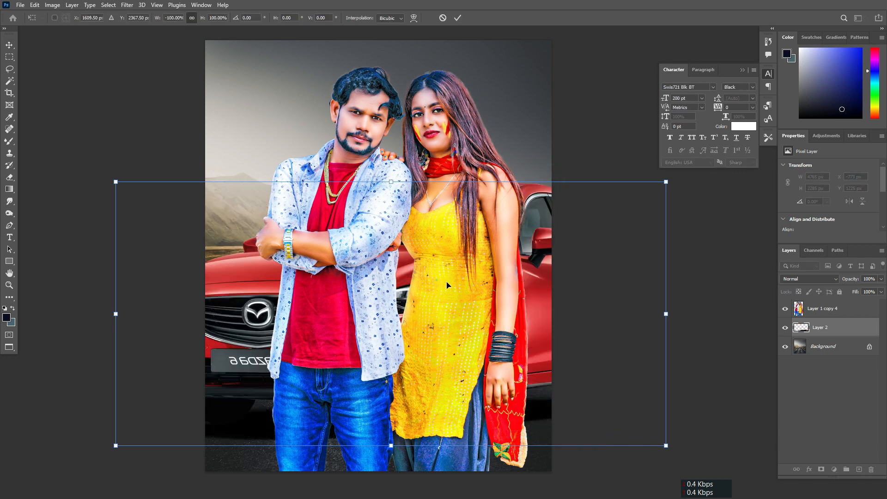
{"action": "left_click_drag", "start_coordinate": [437, 282], "coordinate": [467, 290]}
{"action": "key", "text": "Return"}
Step: Bring the car layer above the couple to reposition it further right, and send it back behind them
{"action": "left_click", "coordinate": [619, 334], "text": "ctrl"}
{"action": "key", "text": "ctrl+minus"}
{"action": "left_click", "coordinate": [453, 326], "text": "ctrl"}
{"action": "left_click", "coordinate": [497, 286], "text": "ctrl"}
{"action": "key", "text": "ctrl+bracketright"}
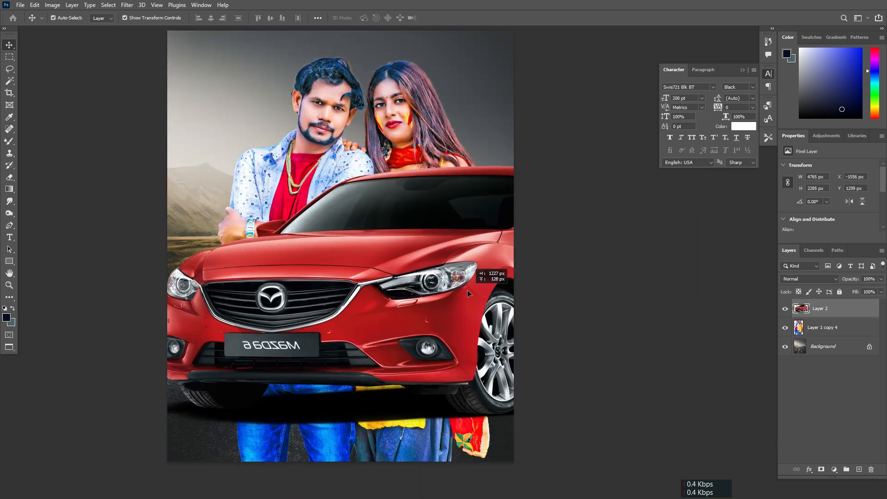
{"action": "key", "text": "ctrl+bracketleft"}
Step: Fine-tune the red car's position behind the couple
{"action": "left_click", "coordinate": [580, 297], "text": "ctrl"}
{"action": "key", "text": "ctrl+plus"}
{"action": "left_click_drag", "start_coordinate": [554, 252], "coordinate": [571, 264]}
{"action": "left_click", "coordinate": [588, 298]}
{"action": "scroll", "coordinate": [587, 298], "scroll_direction": "down", "scroll_amount": 2}
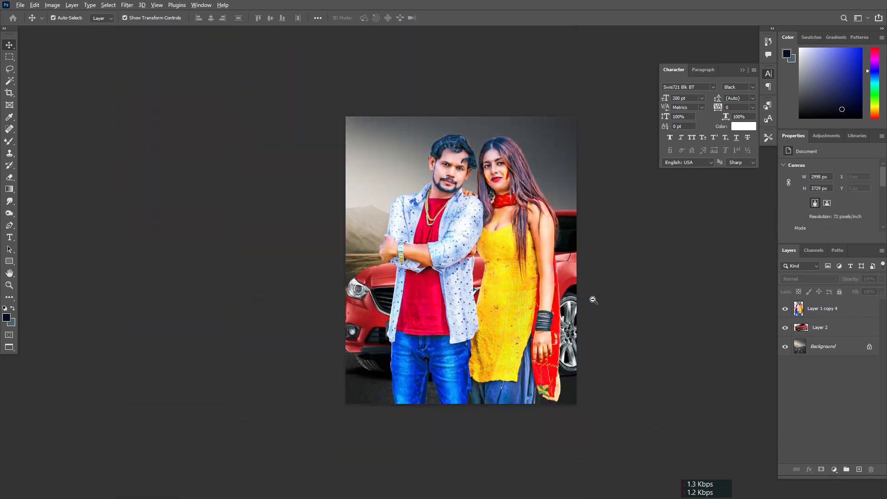
{"action": "left_click_drag", "start_coordinate": [592, 299], "coordinate": [490, 332]}
{"action": "left_click", "coordinate": [466, 296]}
{"action": "left_click_drag", "start_coordinate": [521, 243], "coordinate": [521, 231]}
{"action": "left_click_drag", "start_coordinate": [469, 266], "coordinate": [486, 269]}
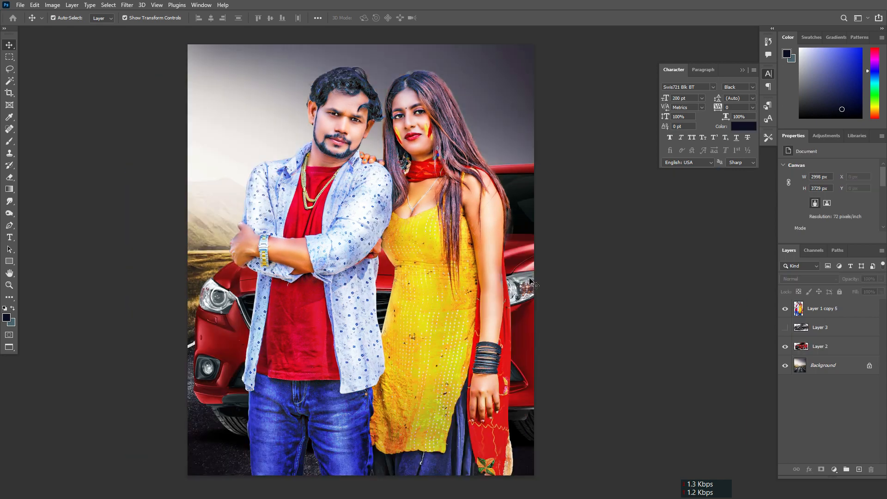
Step: Add a Drop Shadow effect to the couple layer
{"action": "key", "text": "ctrl+plus"}
{"action": "key", "text": "ctrl+minus"}
{"action": "left_click_drag", "start_coordinate": [462, 435], "coordinate": [479, 230]}
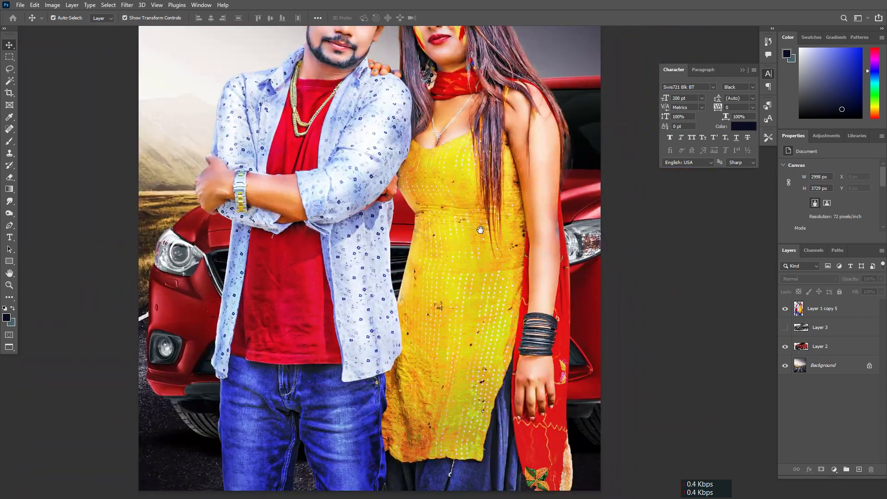
{"action": "left_click", "coordinate": [471, 214]}
{"action": "left_click", "coordinate": [803, 469]}
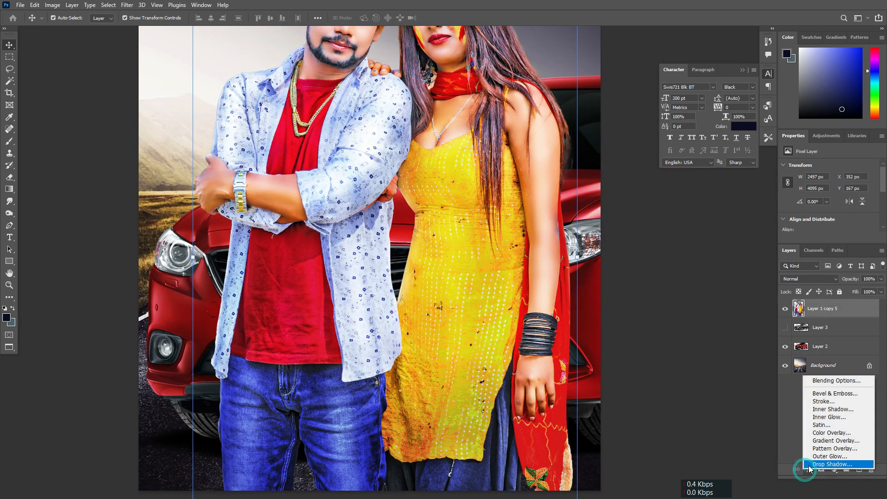
{"action": "left_click", "coordinate": [721, 459]}
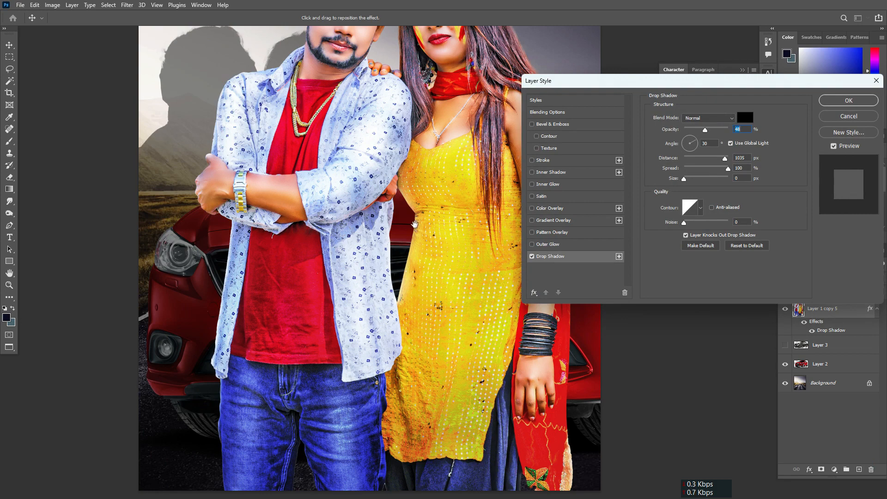
Step: Reposition the couple's drop shadow down onto the car, at an angle of about 91° and a distance of about 961 px
{"action": "left_click_drag", "start_coordinate": [415, 224], "coordinate": [427, 312]}
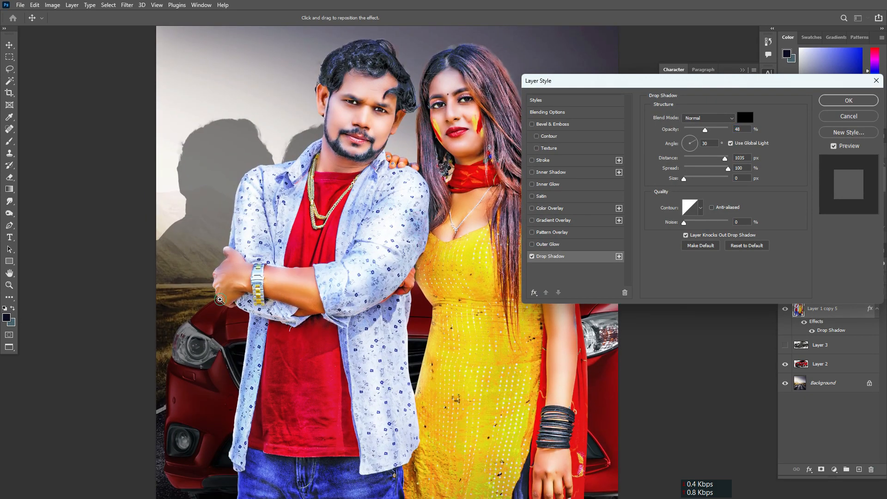
{"action": "left_click", "coordinate": [220, 300], "text": "ctrl"}
{"action": "left_click_drag", "start_coordinate": [216, 183], "coordinate": [294, 187]}
{"action": "left_click", "coordinate": [244, 164], "text": "alt"}
{"action": "left_click", "coordinate": [244, 165], "text": "alt"}
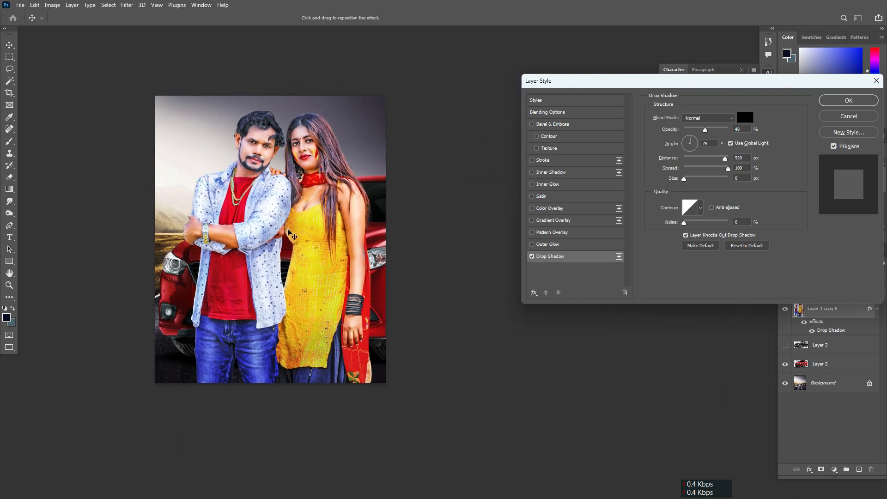
{"action": "left_click", "coordinate": [237, 270], "text": "ctrl"}
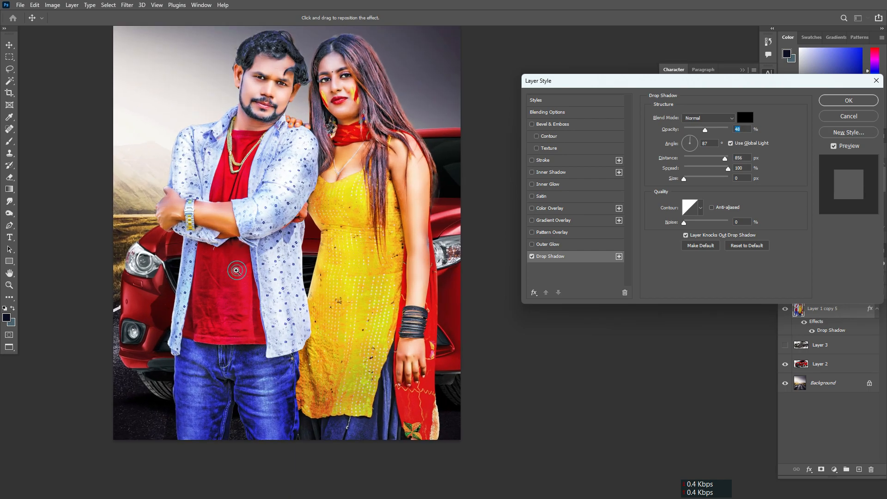
{"action": "left_click", "coordinate": [236, 270], "text": "ctrl"}
{"action": "left_click_drag", "start_coordinate": [194, 249], "coordinate": [234, 237]}
{"action": "left_click", "coordinate": [235, 239], "text": "ctrl"}
{"action": "left_click_drag", "start_coordinate": [192, 285], "coordinate": [210, 312]}
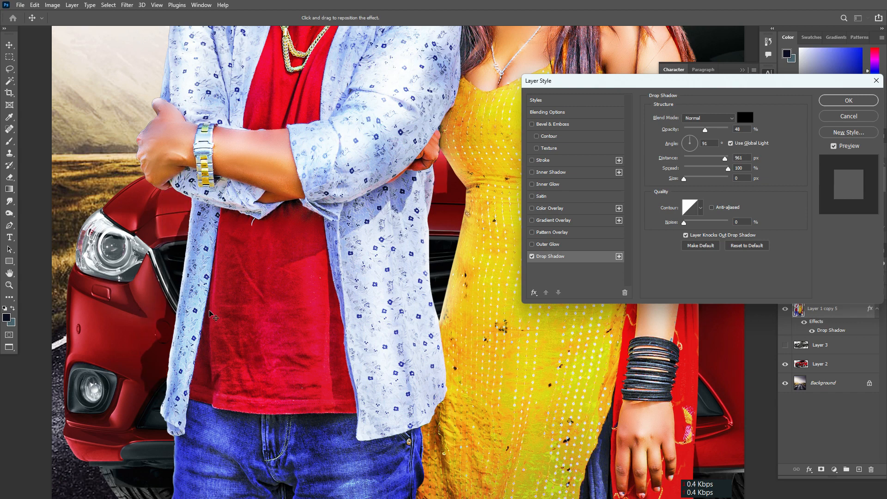
Step: Refine the couple's drop shadow to an angle of 90°, a distance of about 1001 px and a size of 18 px, and apply it
{"action": "key", "text": "ctrl+0"}
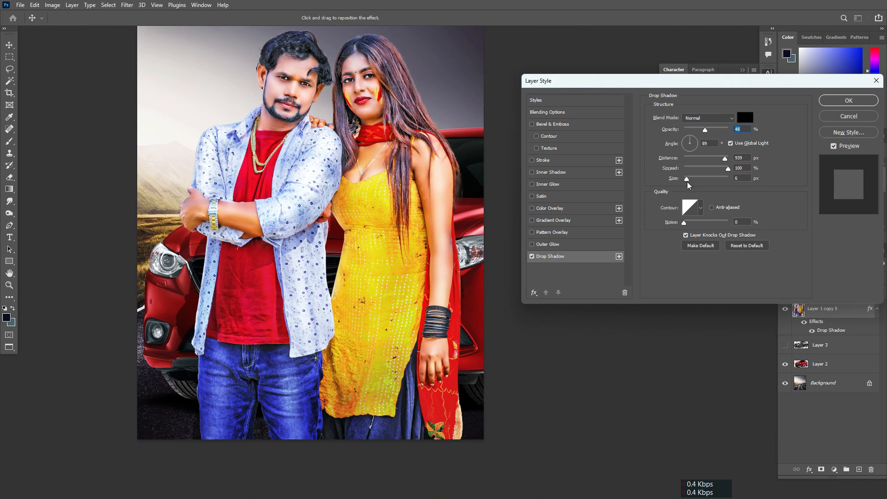
{"action": "left_click_drag", "start_coordinate": [725, 158], "coordinate": [728, 159]}
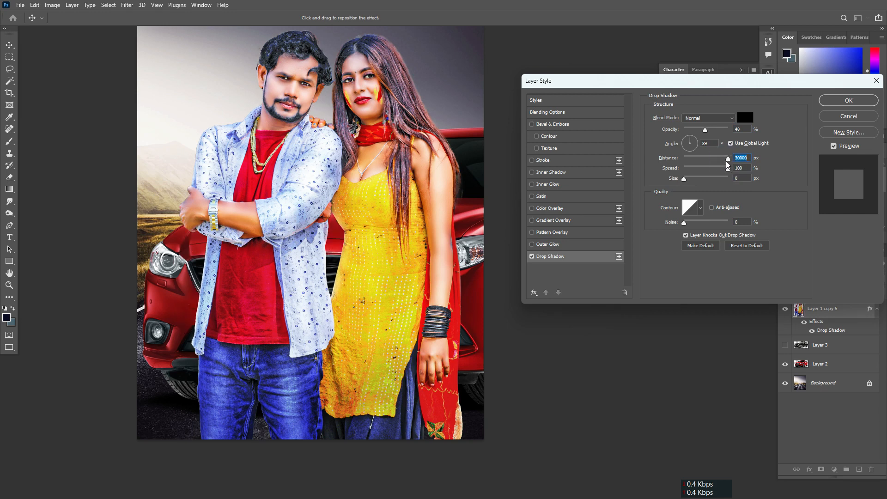
{"action": "left_click_drag", "start_coordinate": [327, 199], "coordinate": [310, 262]}
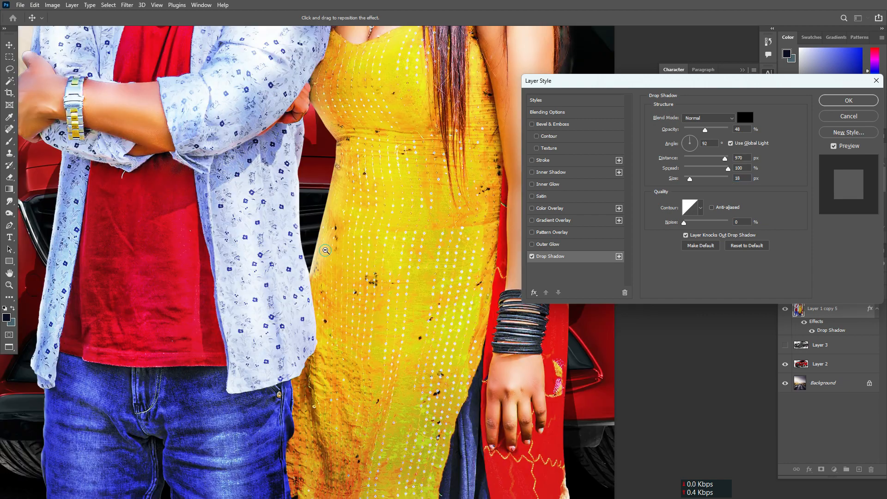
{"action": "left_click", "coordinate": [325, 250], "text": "alt"}
{"action": "left_click", "coordinate": [325, 251], "text": "alt"}
{"action": "left_click", "coordinate": [326, 251], "text": "alt"}
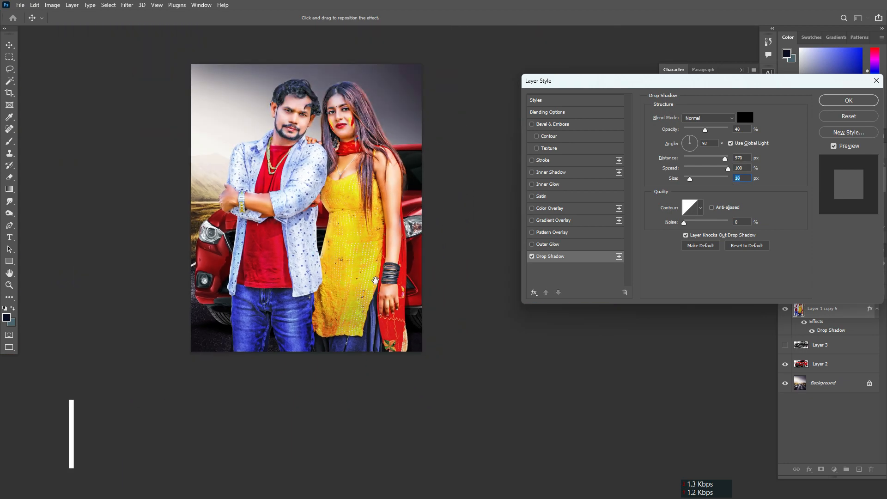
{"action": "left_click", "coordinate": [388, 249]}
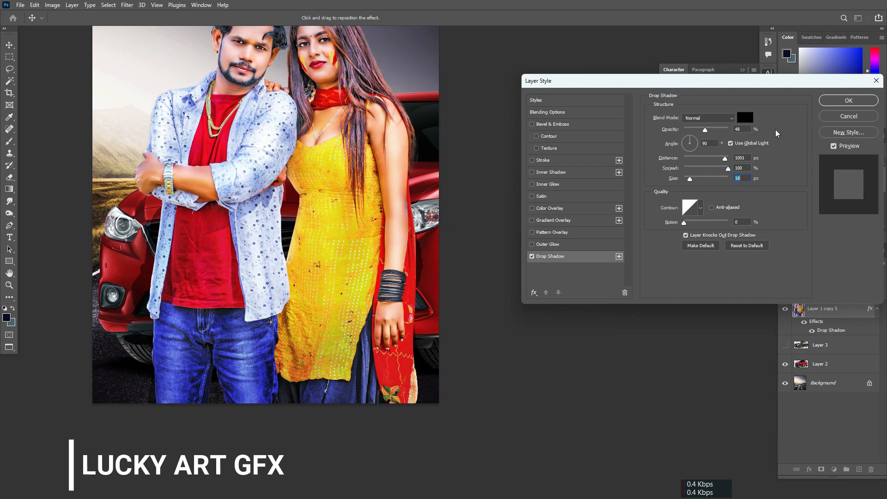
{"action": "left_click", "coordinate": [846, 104]}
Step: Examine the drop shadow on the car around the couple, both close up and in the full composition
{"action": "left_click", "coordinate": [580, 226], "text": "ctrl"}
{"action": "key", "text": "ctrl+0"}
{"action": "left_click", "coordinate": [202, 317], "text": "ctrl"}
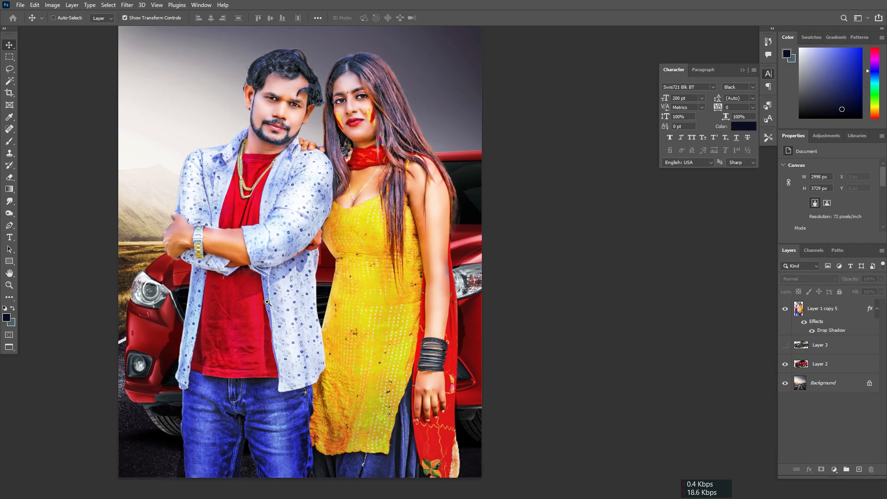
{"action": "left_click_drag", "start_coordinate": [173, 311], "coordinate": [261, 246]}
{"action": "left_click", "coordinate": [228, 245], "text": "ctrl"}
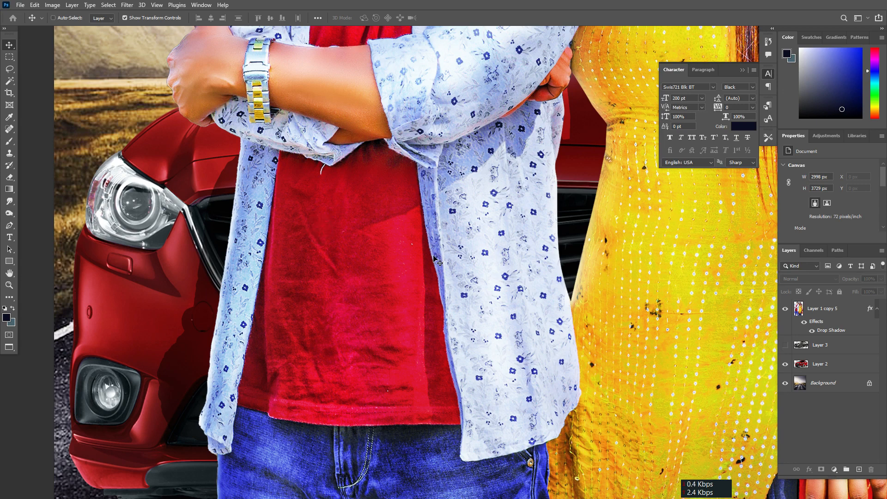
{"action": "key", "text": "ctrl+0"}
{"action": "left_click", "coordinate": [609, 185], "text": "ctrl"}
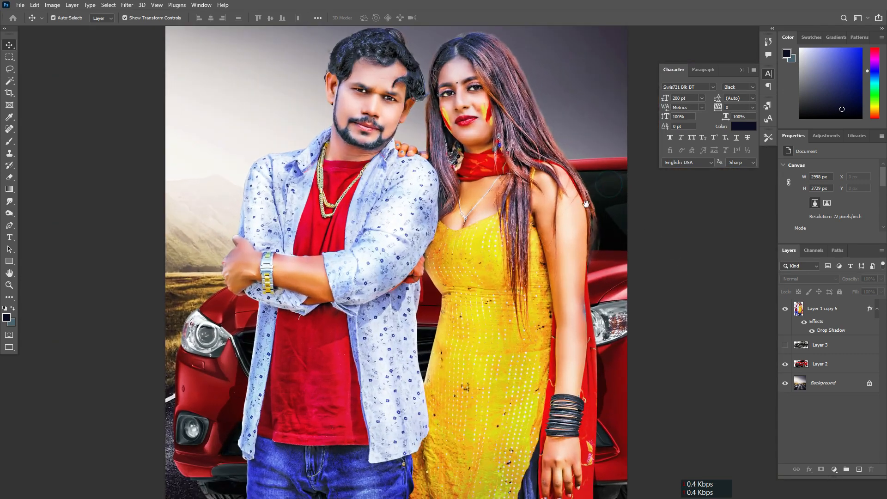
{"action": "left_click_drag", "start_coordinate": [585, 205], "coordinate": [560, 227]}
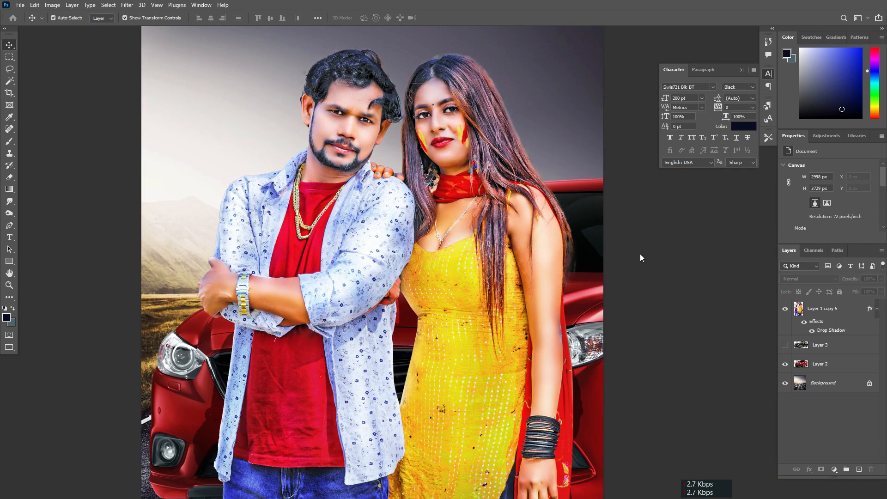
{"action": "left_click_drag", "start_coordinate": [401, 279], "coordinate": [397, 262]}
{"action": "left_click", "coordinate": [521, 272], "text": "alt"}
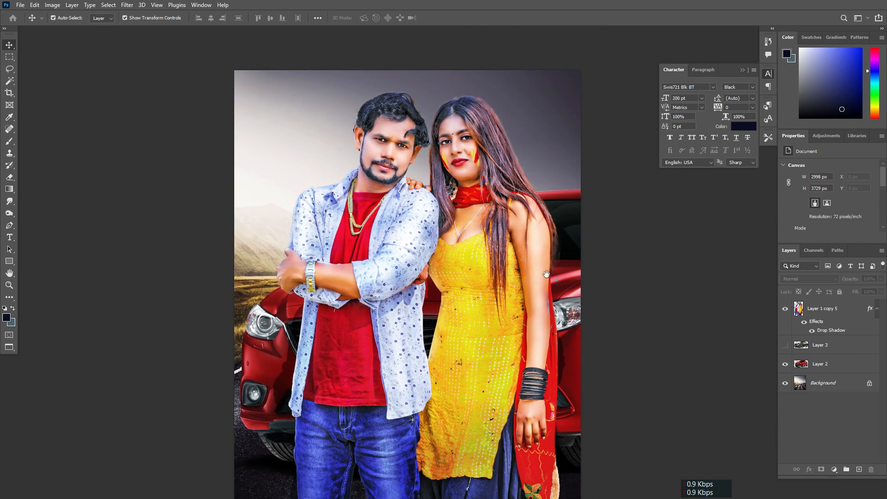
{"action": "left_click_drag", "start_coordinate": [546, 274], "coordinate": [520, 265]}
Step: Shift the red car slightly left and scale it down to about 5367 × 2574 px
{"action": "left_click", "coordinate": [551, 211]}
{"action": "left_click", "coordinate": [560, 181]}
{"action": "left_click", "coordinate": [550, 183]}
{"action": "left_click_drag", "start_coordinate": [550, 179], "coordinate": [551, 170]}
{"action": "key", "text": "Return"}
{"action": "left_click", "coordinate": [556, 237], "text": "alt"}
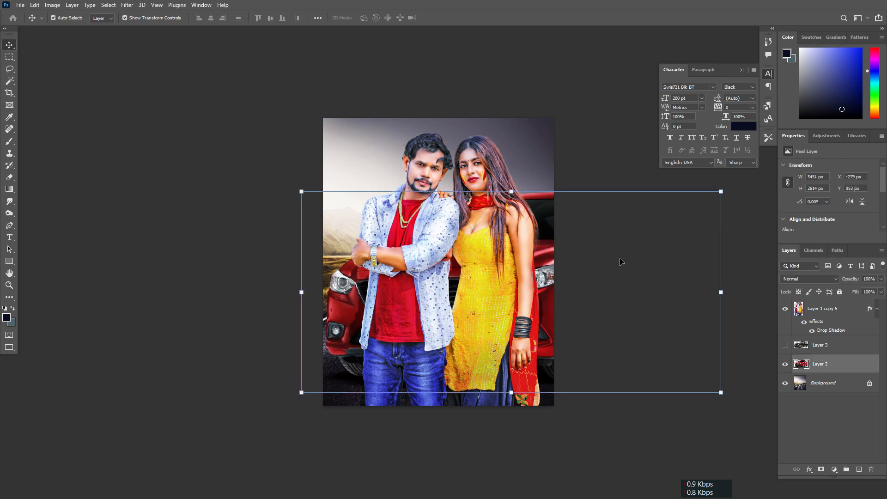
{"action": "key", "text": "shift+Left"}
{"action": "key", "text": "shift+Left"}
{"action": "key", "text": "shift+Left"}
{"action": "left_click_drag", "start_coordinate": [720, 392], "coordinate": [714, 389]}
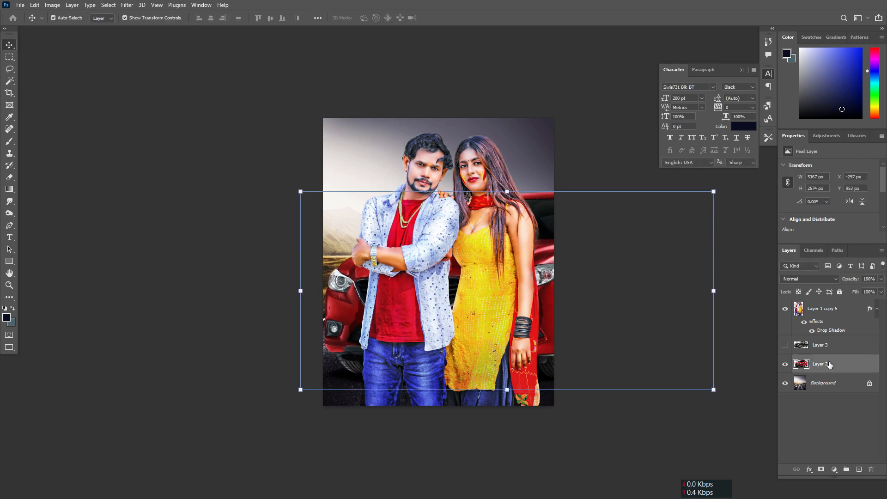
Step: Lock the red car layer and merge all layers into the background
{"action": "left_click", "coordinate": [839, 292]}
{"action": "left_click", "coordinate": [622, 297]}
{"action": "scroll", "coordinate": [404, 289], "scroll_direction": "up", "scroll_amount": 3}
{"action": "scroll", "coordinate": [420, 339], "scroll_direction": "down", "scroll_amount": 3}
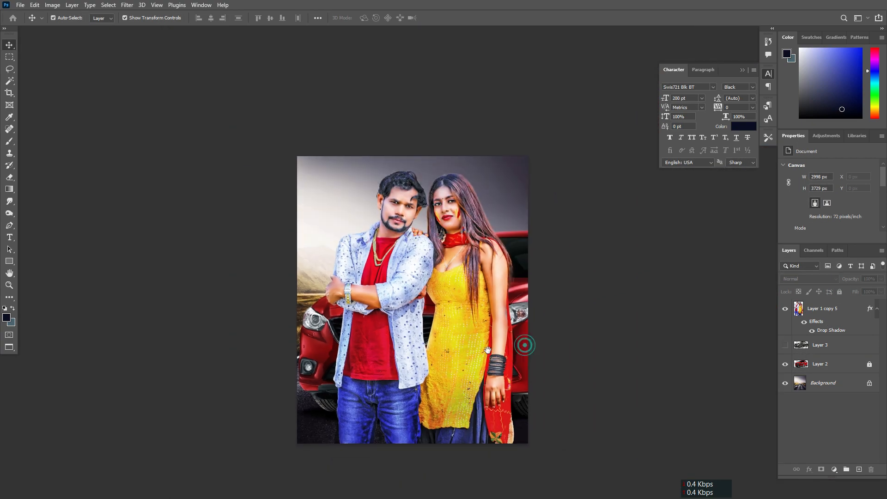
{"action": "left_click", "coordinate": [812, 388]}
{"action": "left_click", "coordinate": [825, 306], "text": "shift"}
{"action": "key", "text": "ctrl+e"}
{"action": "scroll", "coordinate": [429, 211], "scroll_direction": "up", "scroll_amount": 3}
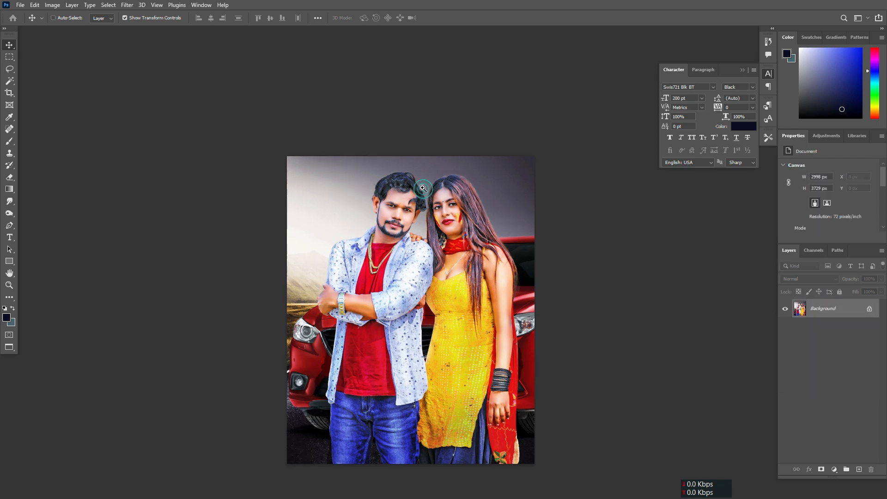
Step: Duplicate the merged image and open the Camera Raw filter's basic adjustments on the copy
{"action": "key", "text": "ctrl+j"}
{"action": "left_click", "coordinate": [126, 5]}
{"action": "left_click", "coordinate": [147, 67]}
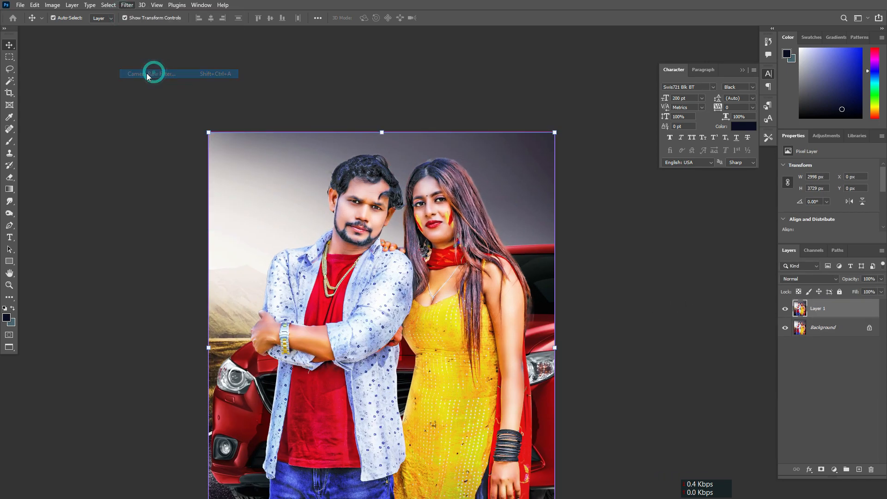
{"action": "left_click", "coordinate": [717, 148]}
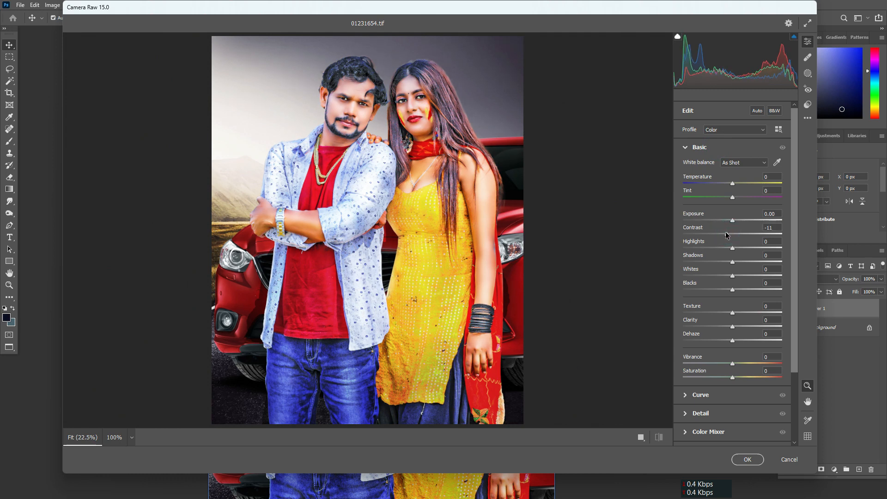
Step: Set the Camera Raw Contrast to -15 and Vibrance to +24
{"action": "left_click_drag", "start_coordinate": [725, 234], "coordinate": [696, 232]}
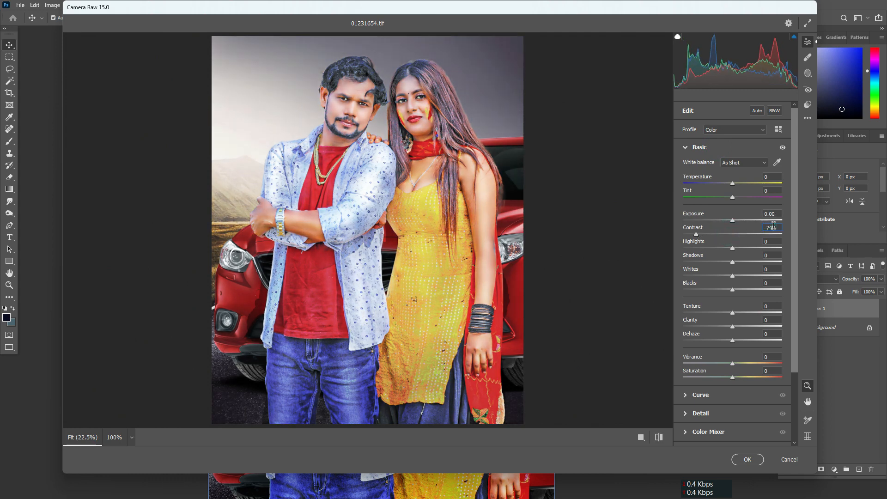
{"action": "double_click", "coordinate": [726, 235]}
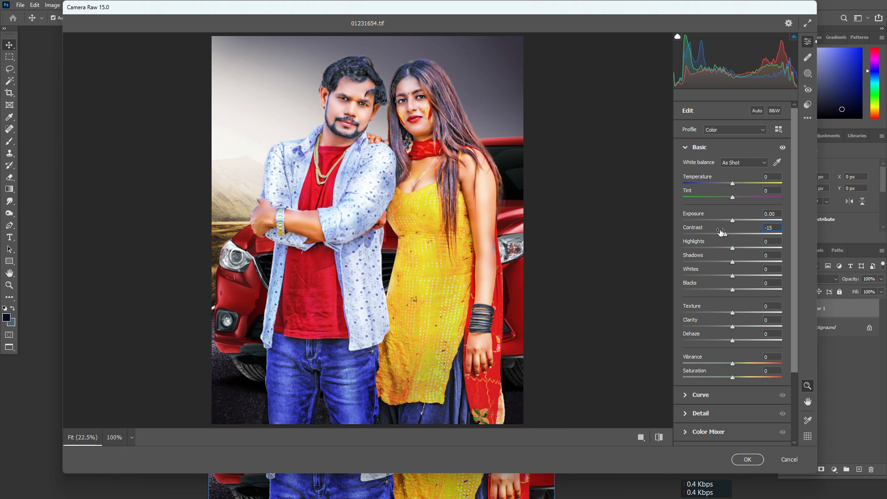
{"action": "left_click", "coordinate": [767, 358]}
{"action": "mouse_move", "coordinate": [733, 365]}
{"action": "left_mouse_down"}
{"action": "mouse_move", "coordinate": [720, 364]}
{"action": "mouse_move", "coordinate": [751, 364]}
{"action": "mouse_move", "coordinate": [743, 363]}
{"action": "left_mouse_up"}
{"action": "double_click", "coordinate": [770, 358]}
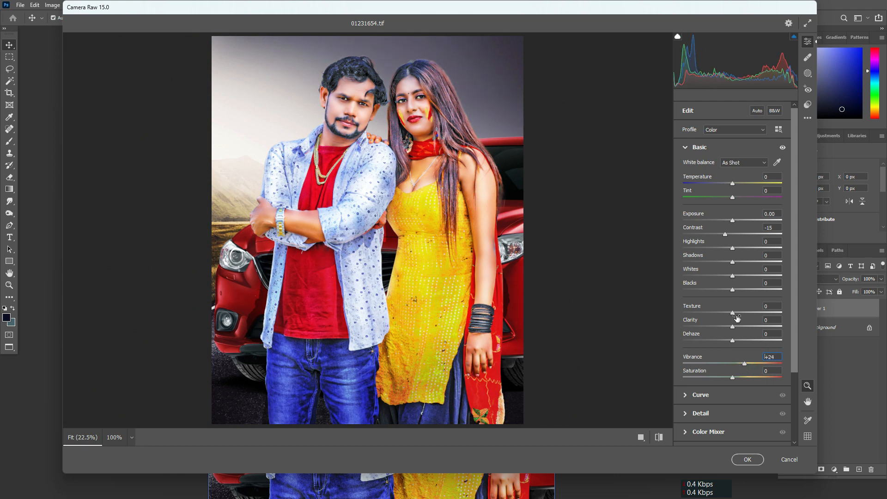
{"action": "left_click", "coordinate": [734, 234]}
Step: Darken the image edges with a Vignetting of about -36 and apply the Camera Raw filter
{"action": "scroll", "coordinate": [734, 345], "scroll_direction": "down", "scroll_amount": 3}
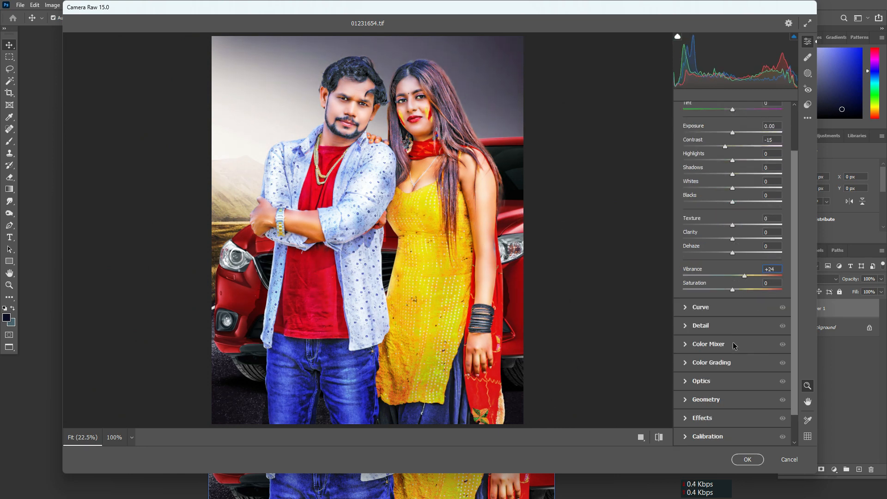
{"action": "left_click", "coordinate": [686, 401]}
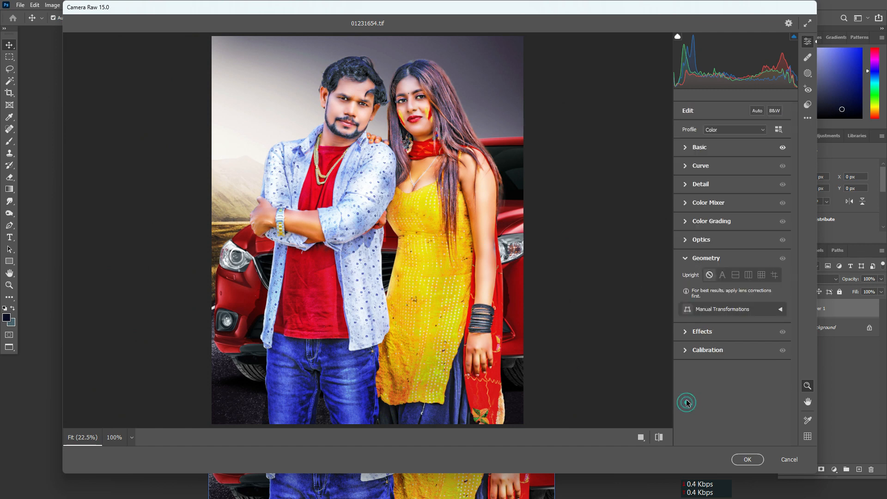
{"action": "left_click", "coordinate": [685, 338]}
{"action": "left_click_drag", "start_coordinate": [733, 320], "coordinate": [777, 317]}
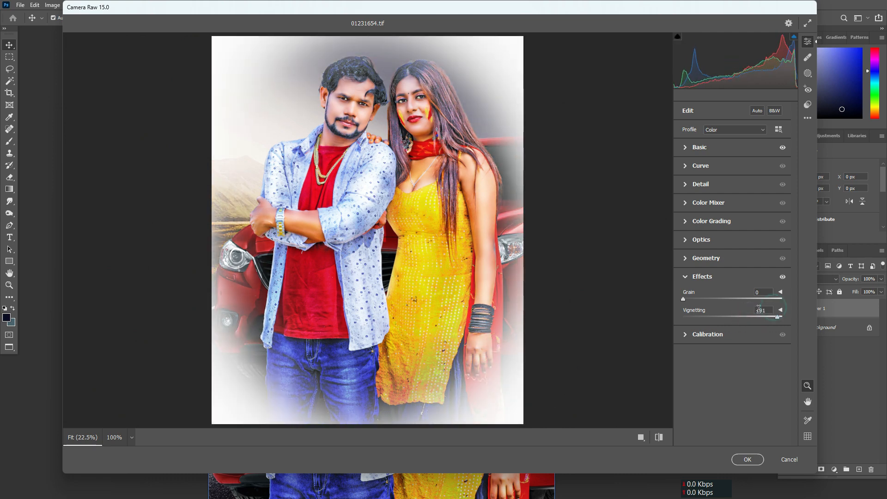
{"action": "type", "text": "0"}
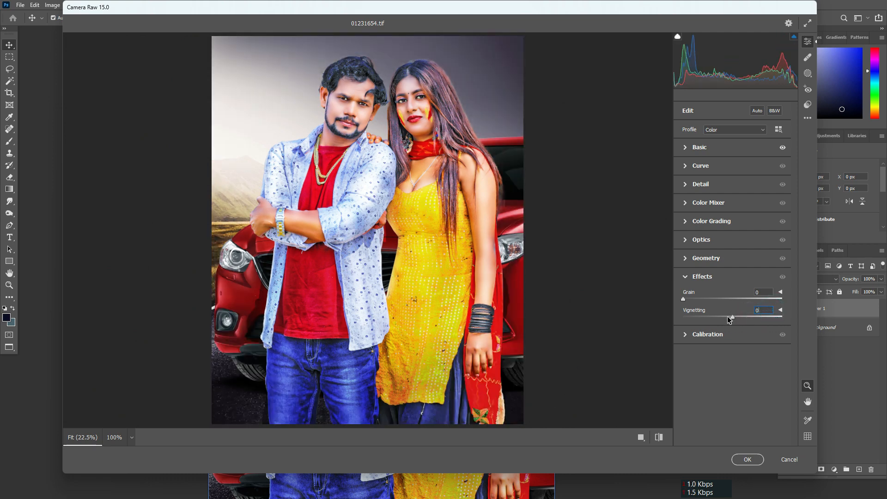
{"action": "mouse_move", "coordinate": [729, 320]}
{"action": "left_mouse_down"}
{"action": "mouse_move", "coordinate": [677, 319]}
{"action": "mouse_move", "coordinate": [714, 318]}
{"action": "left_mouse_up"}
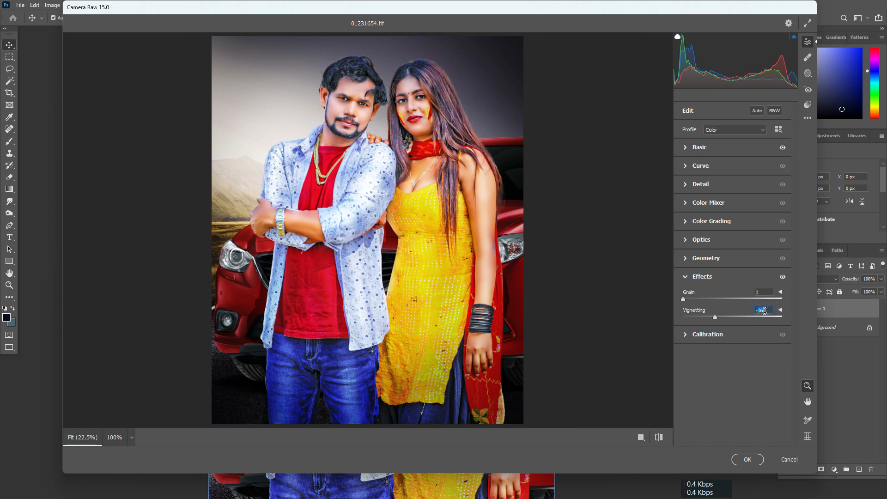
{"action": "key", "text": "Up"}
{"action": "left_click", "coordinate": [755, 461]}
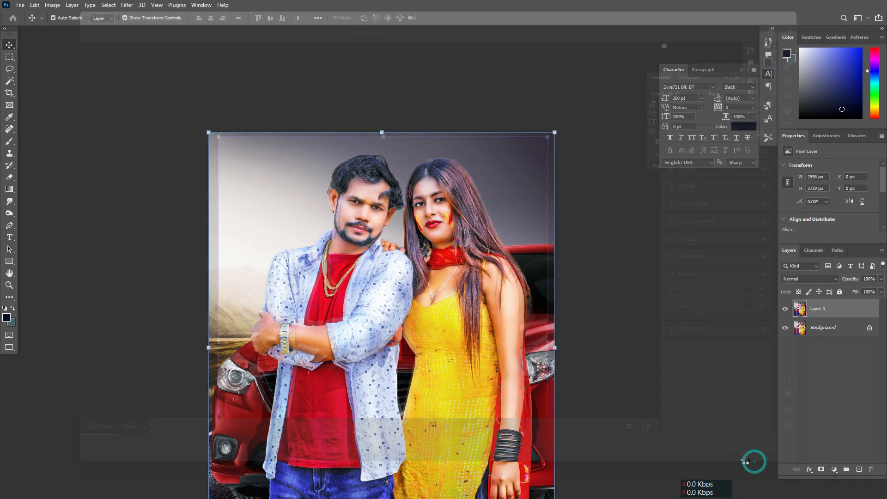
Step: Examine the graded composite, compare it with and without Layer 1, and return to the standard screen mode
{"action": "left_click_drag", "start_coordinate": [447, 219], "coordinate": [447, 110]}
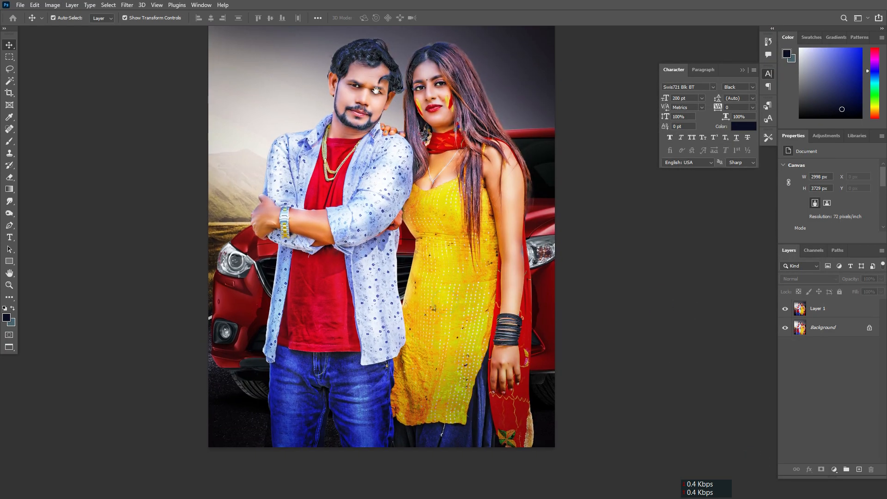
{"action": "scroll", "coordinate": [379, 95], "scroll_direction": "up", "scroll_amount": 3}
{"action": "left_click_drag", "start_coordinate": [405, 144], "coordinate": [406, 299]}
{"action": "scroll", "coordinate": [406, 299], "scroll_direction": "down", "scroll_amount": 3}
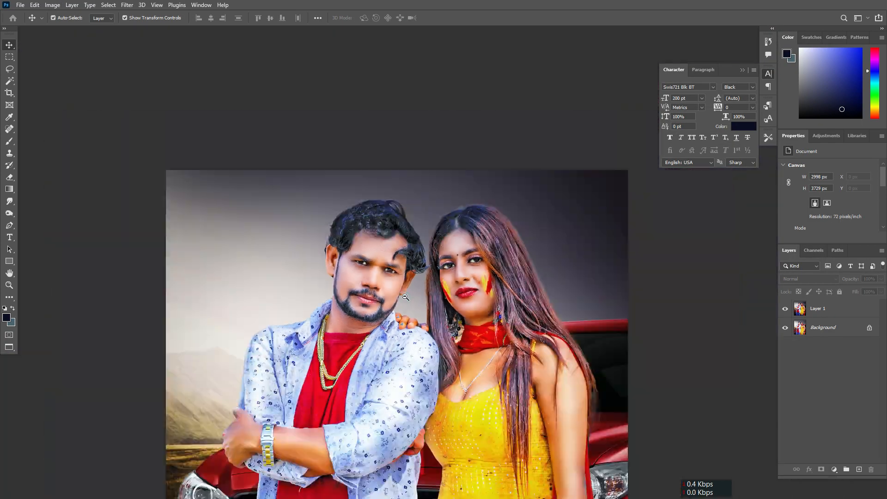
{"action": "left_click_drag", "start_coordinate": [479, 268], "coordinate": [470, 187]}
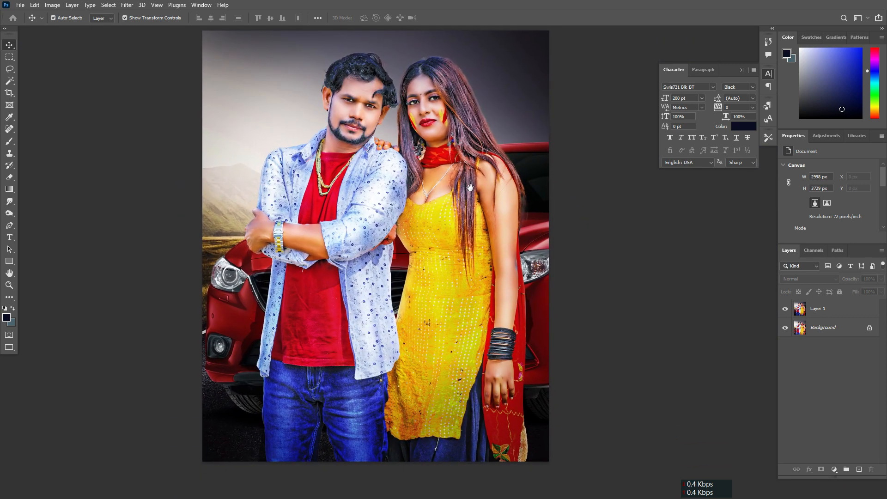
{"action": "left_click", "coordinate": [786, 309]}
{"action": "left_click", "coordinate": [786, 309]}
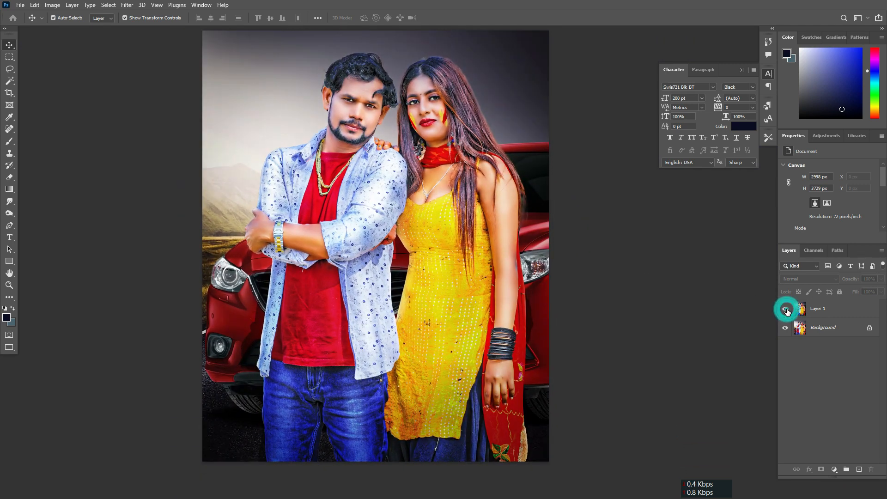
{"action": "left_click", "coordinate": [786, 309]}
{"action": "left_click", "coordinate": [786, 309]}
{"action": "key", "text": "f"}
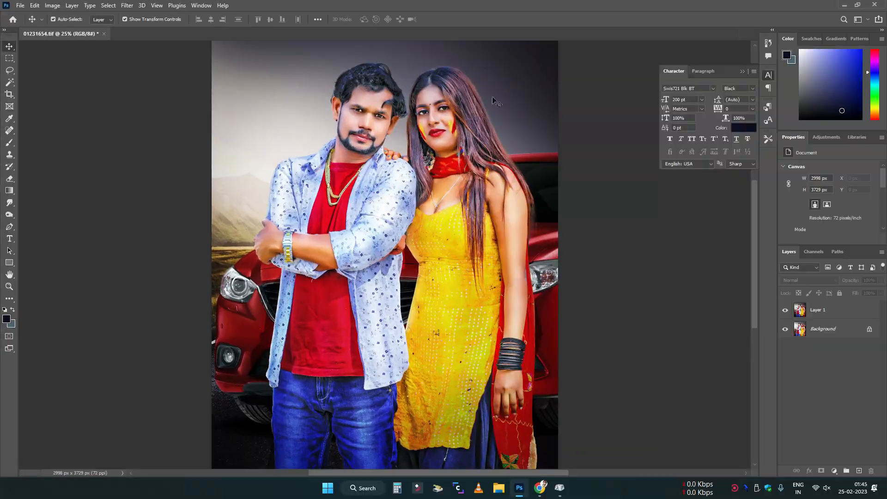